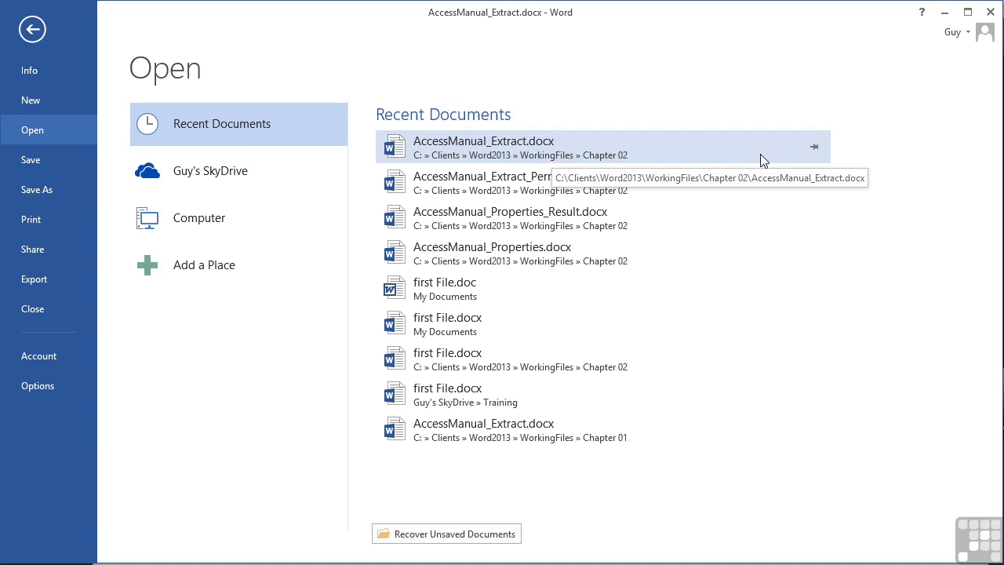
# - Pin AccessManual_Extract.docx and first File.docx, both from Chapter 02, in the recent documents, and My Documents in the computer's recent folders
pyautogui.click(813, 149)
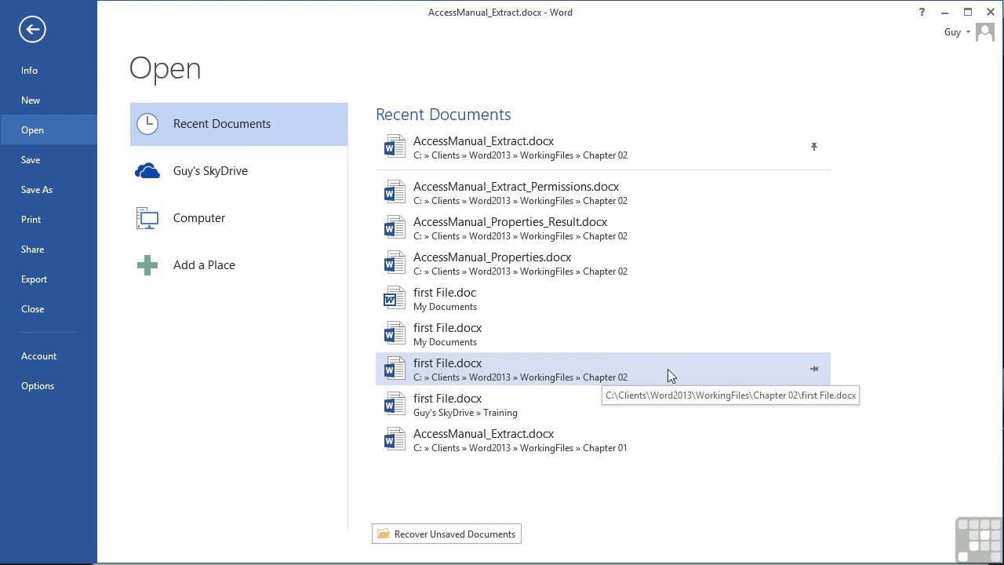
pyautogui.click(814, 369)
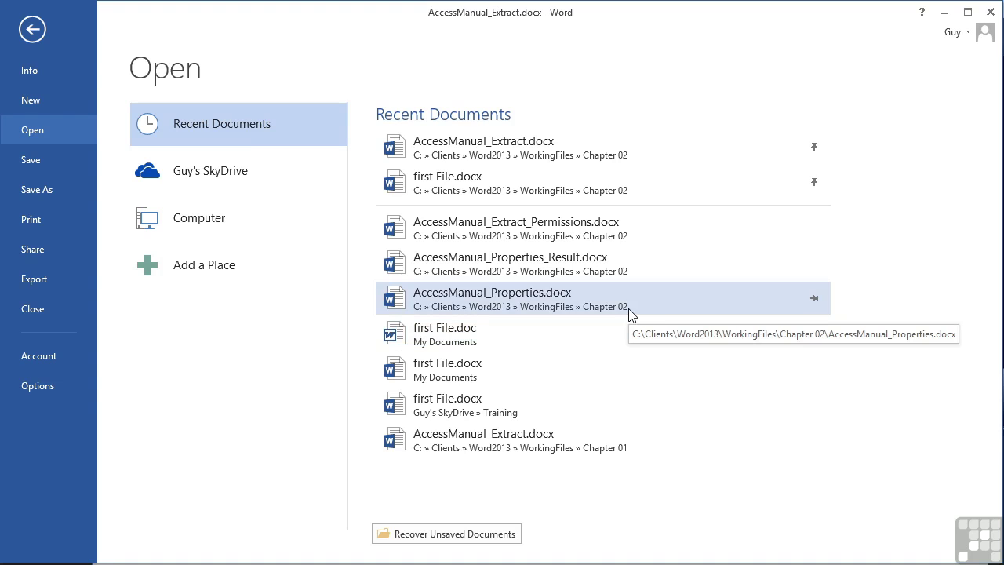
pyautogui.click(204, 224)
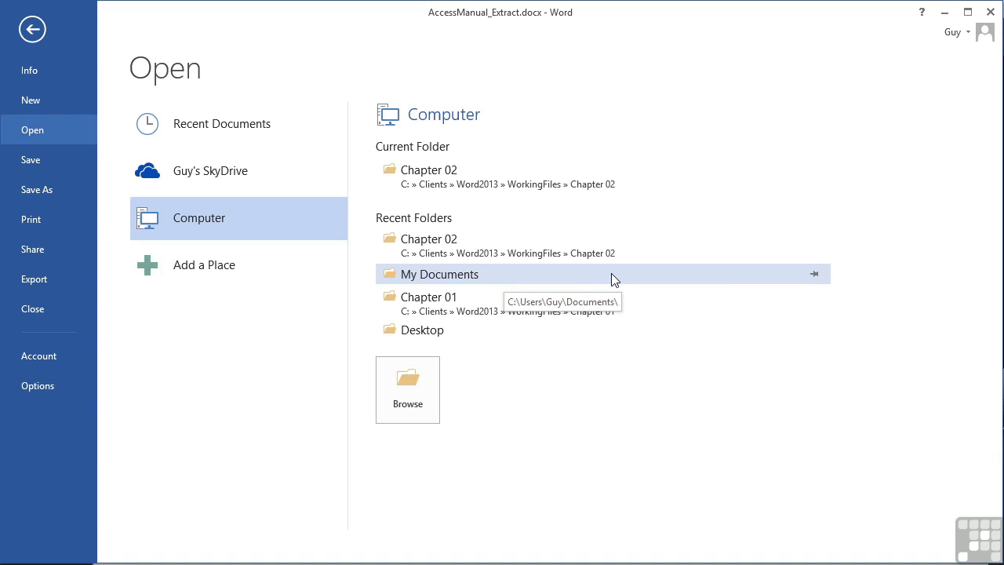
pyautogui.click(814, 275)
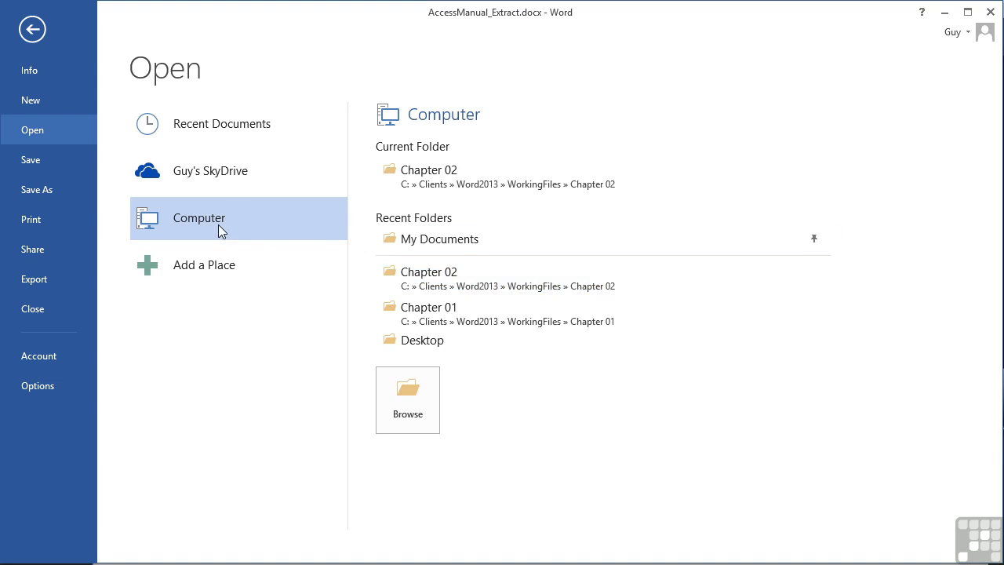
# - Pin the upper Office2013 folder in the SkyDrive recent folders, then return to the recent documents list
pyautogui.click(218, 179)
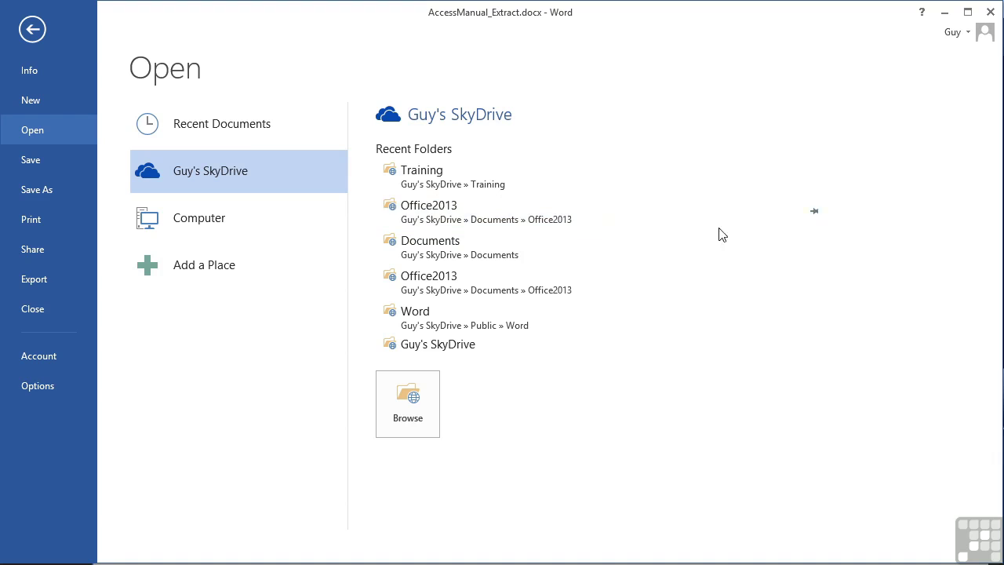
pyautogui.click(814, 212)
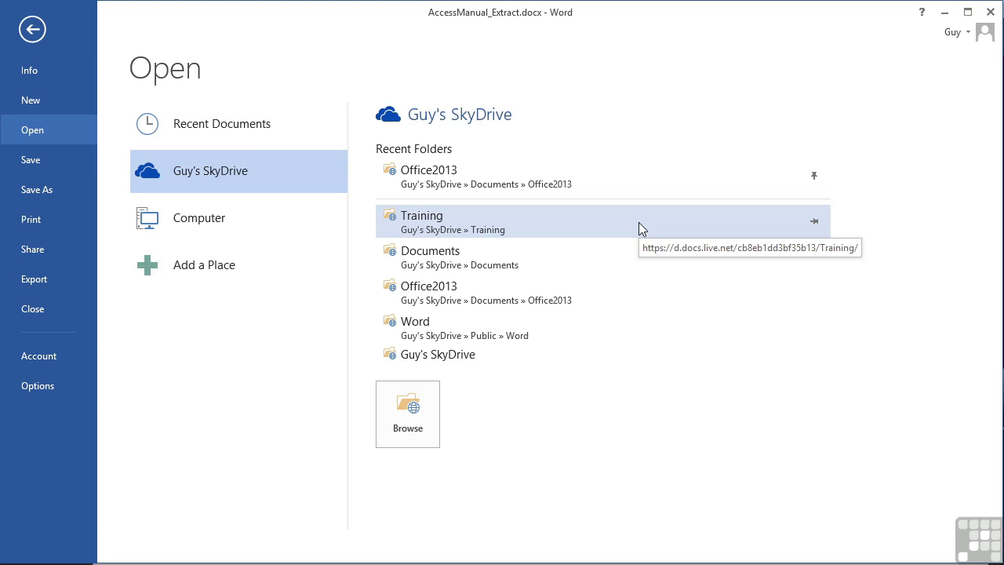
pyautogui.click(815, 175)
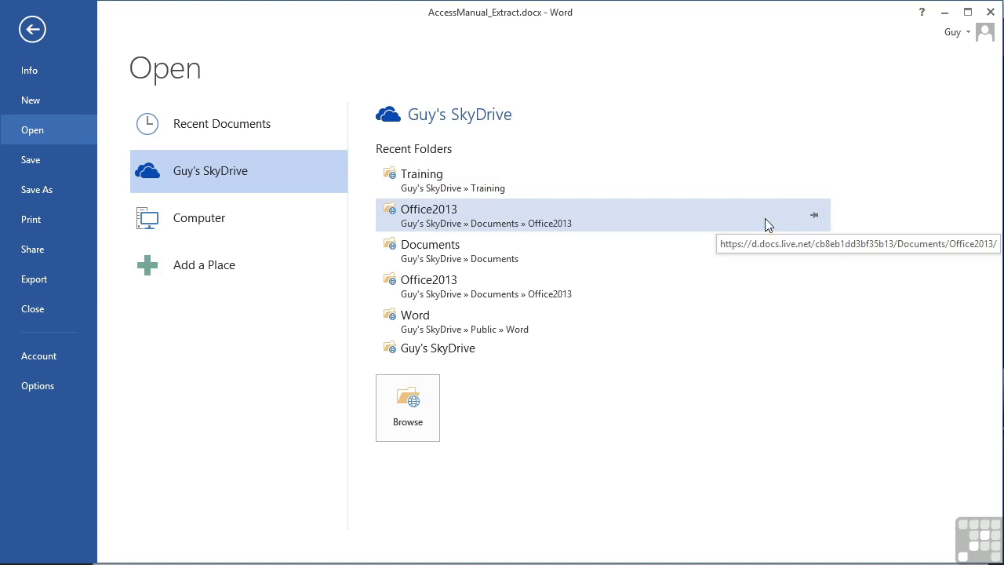
pyautogui.click(812, 216)
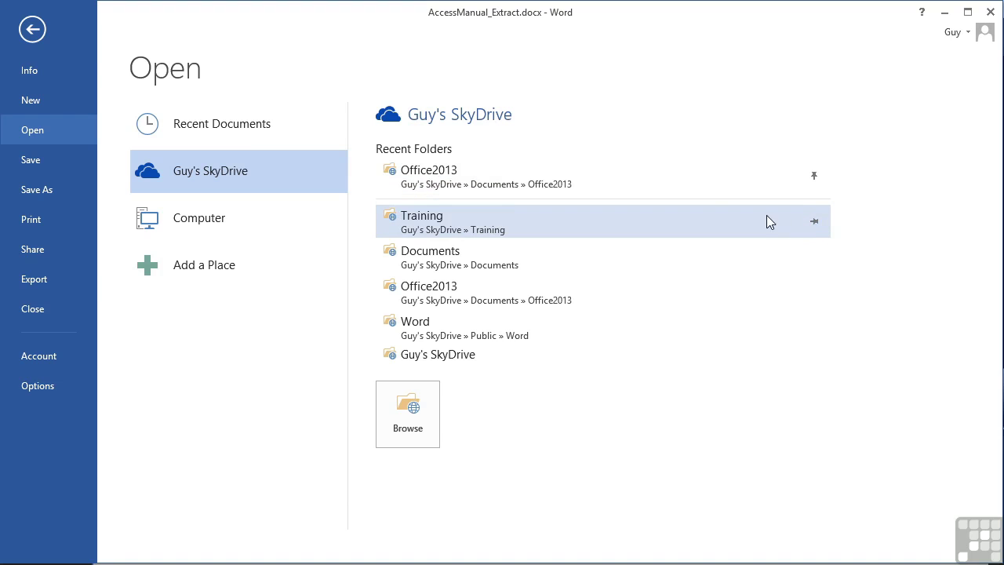
pyautogui.click(268, 209)
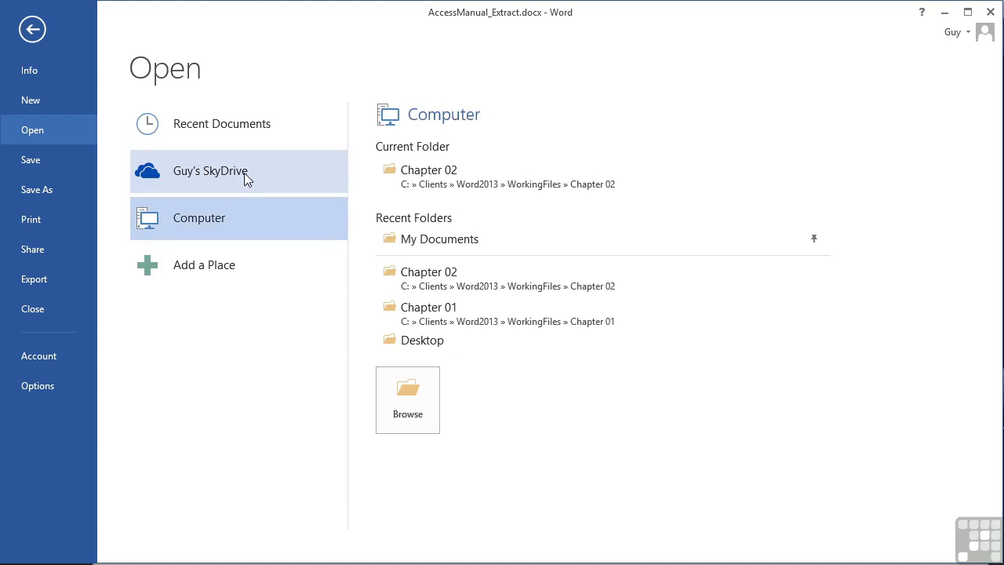
pyautogui.click(239, 122)
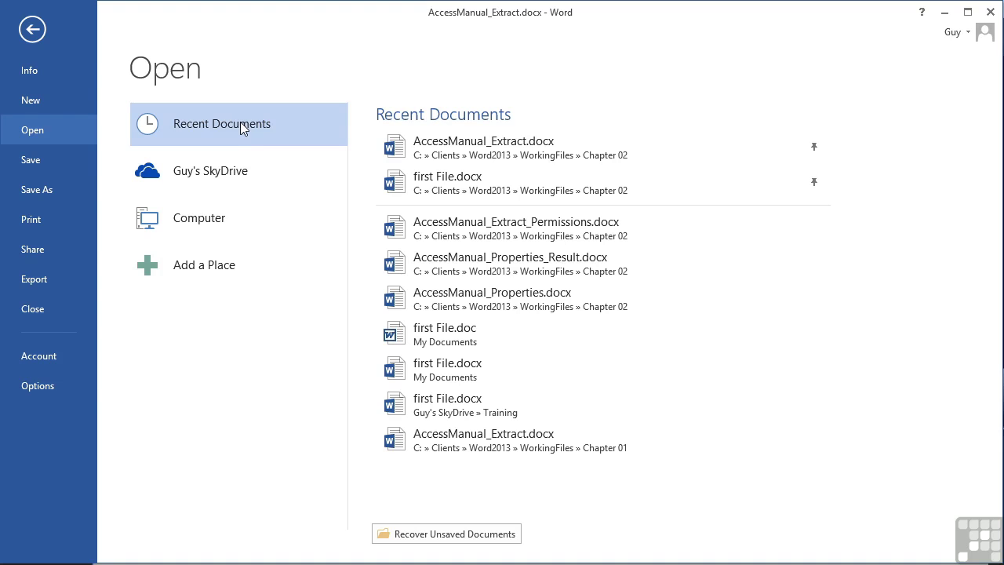
# - In the advanced display options, set the number of recent documents shown to 29
pyautogui.click(39, 387)
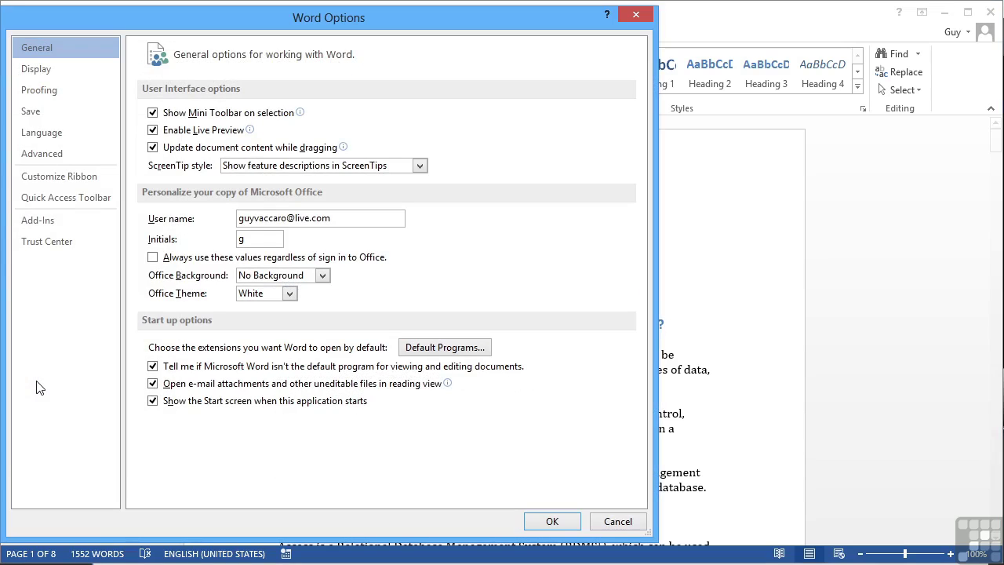
pyautogui.click(42, 151)
pyautogui.scroll(-5, 265, 276)
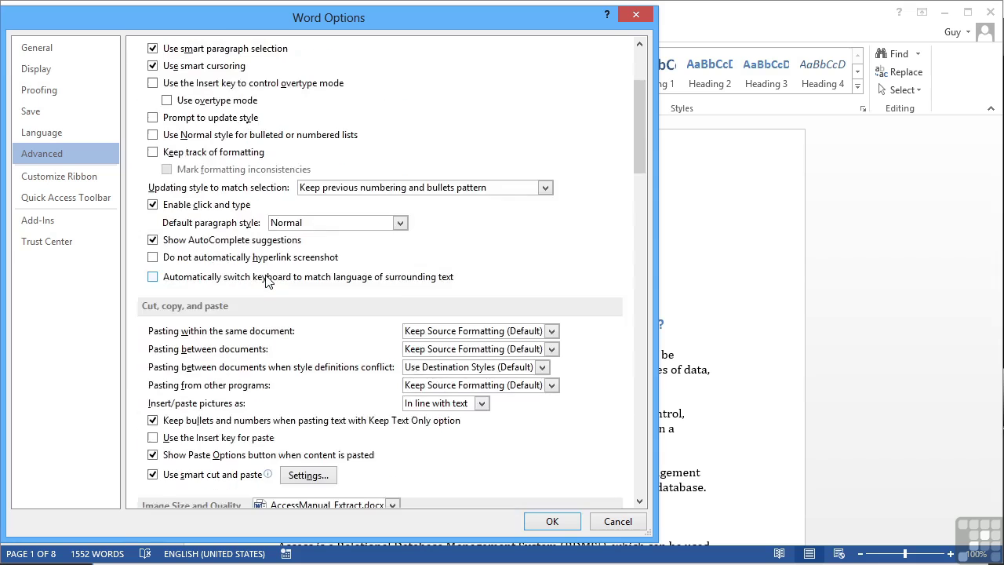
pyautogui.scroll(-10, 265, 278)
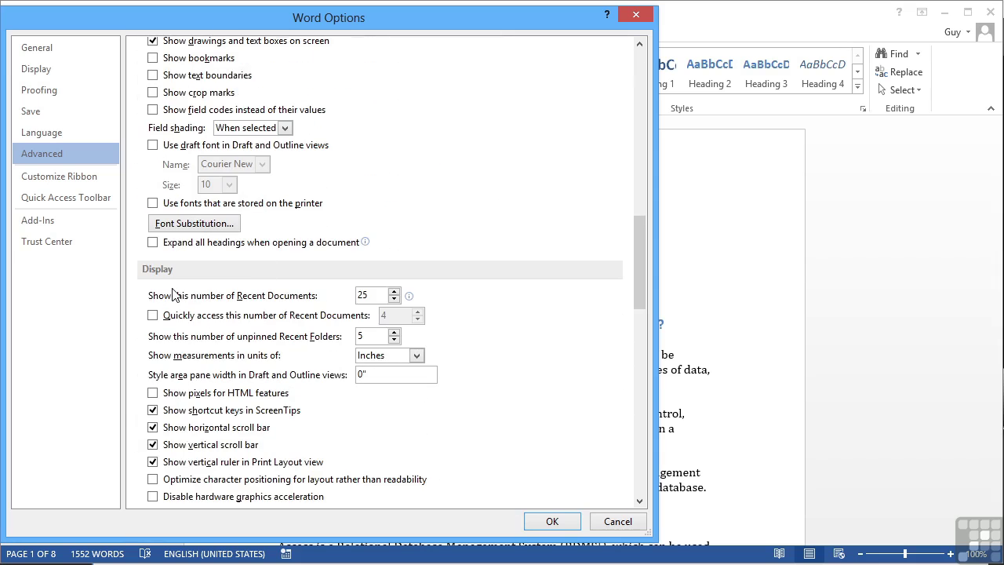
pyautogui.moveTo(185, 301)
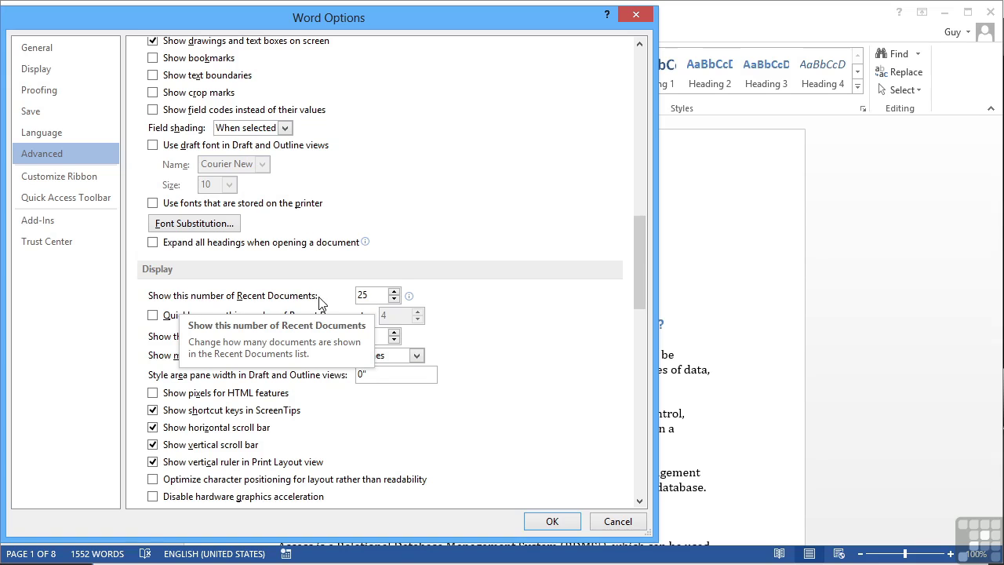
pyautogui.click(393, 299)
pyautogui.click(394, 298)
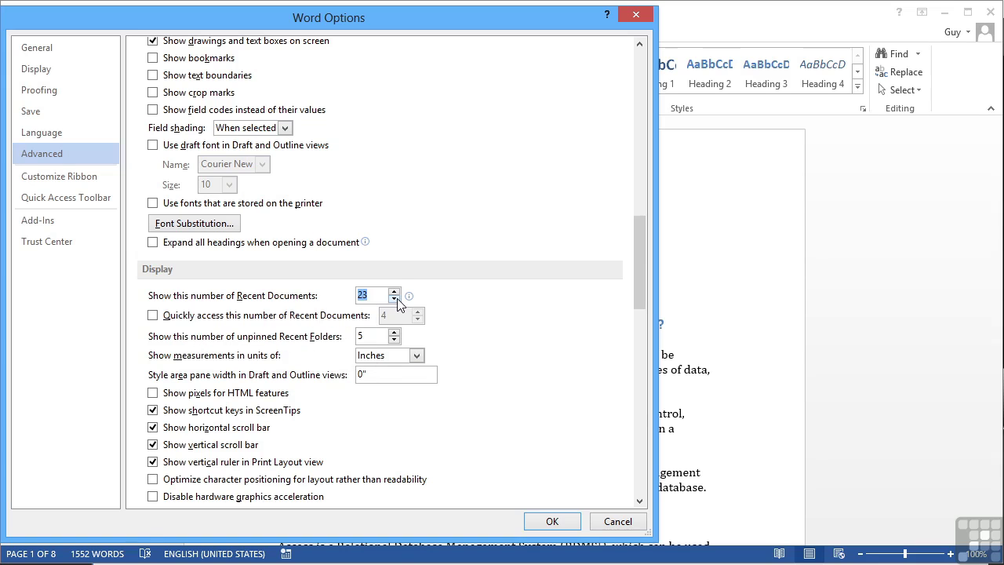
pyautogui.click(395, 292)
pyautogui.click(394, 292)
pyautogui.click(394, 292)
pyautogui.click(395, 291)
pyautogui.click(394, 292)
pyautogui.click(394, 292)
pyautogui.click(394, 292)
pyautogui.click(394, 292)
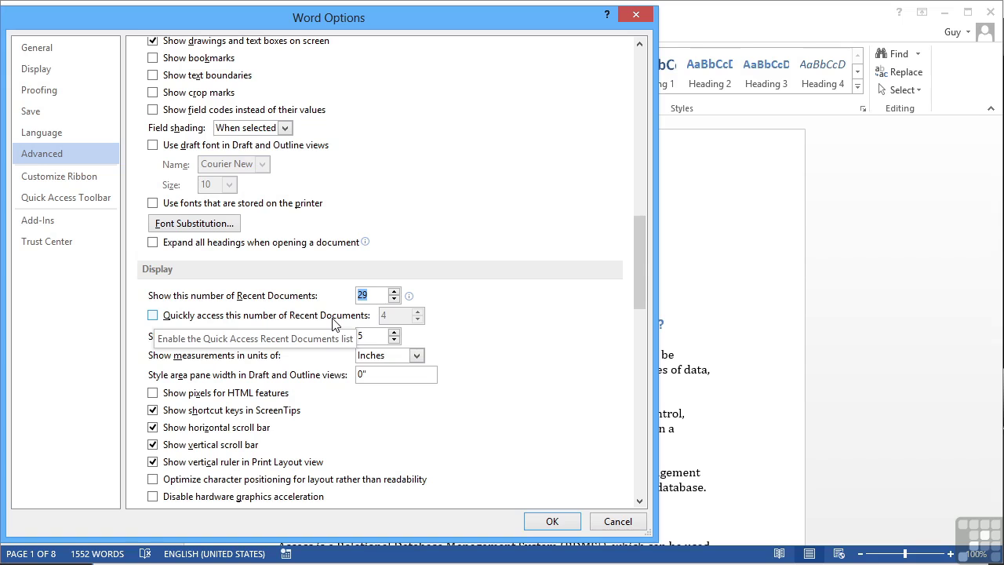
# - Enable quick access to 3 recent documents, apply the options, and check the file-opening page
pyautogui.click(153, 315)
pyautogui.click(418, 320)
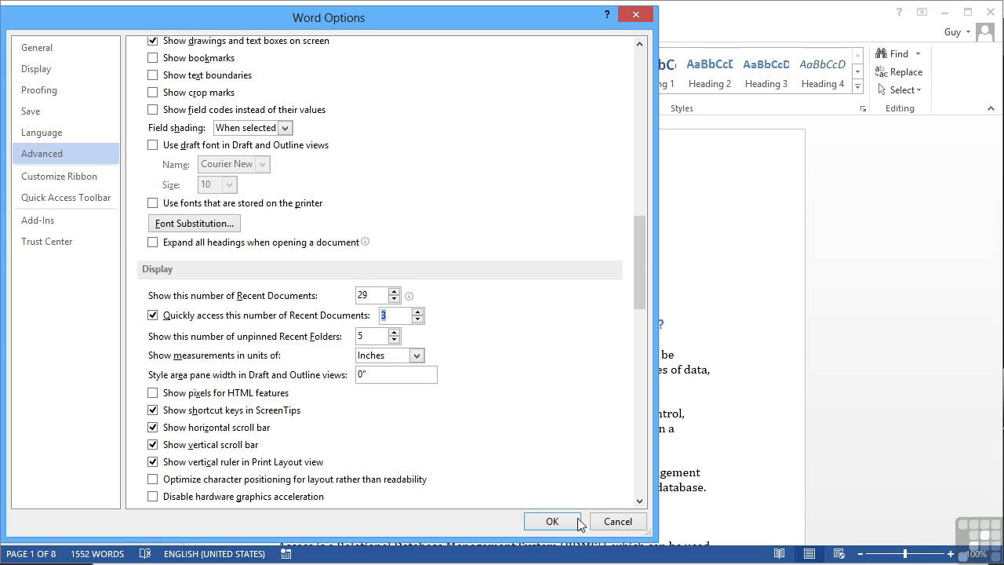
pyautogui.click(553, 521)
pyautogui.click(31, 32)
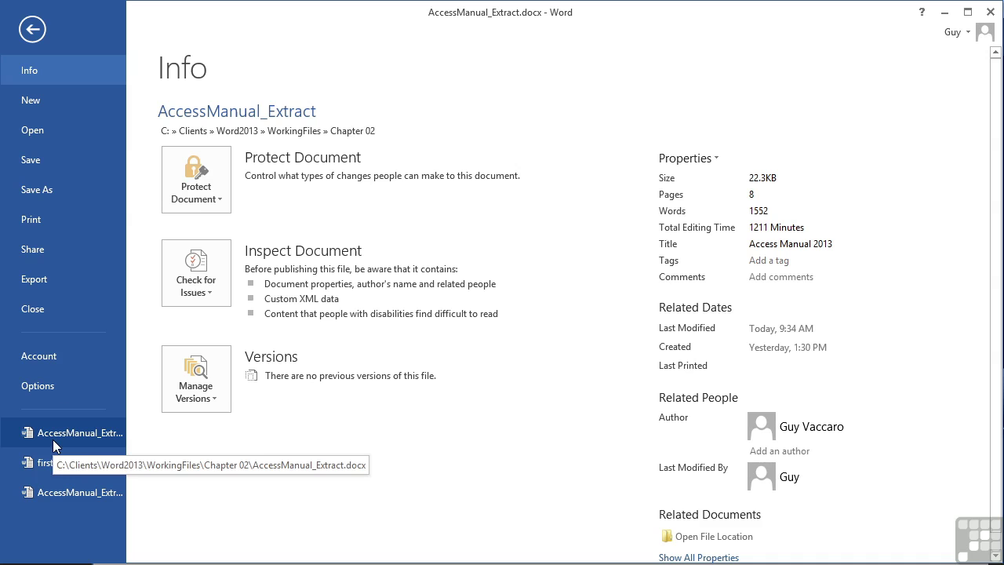
pyautogui.click(60, 132)
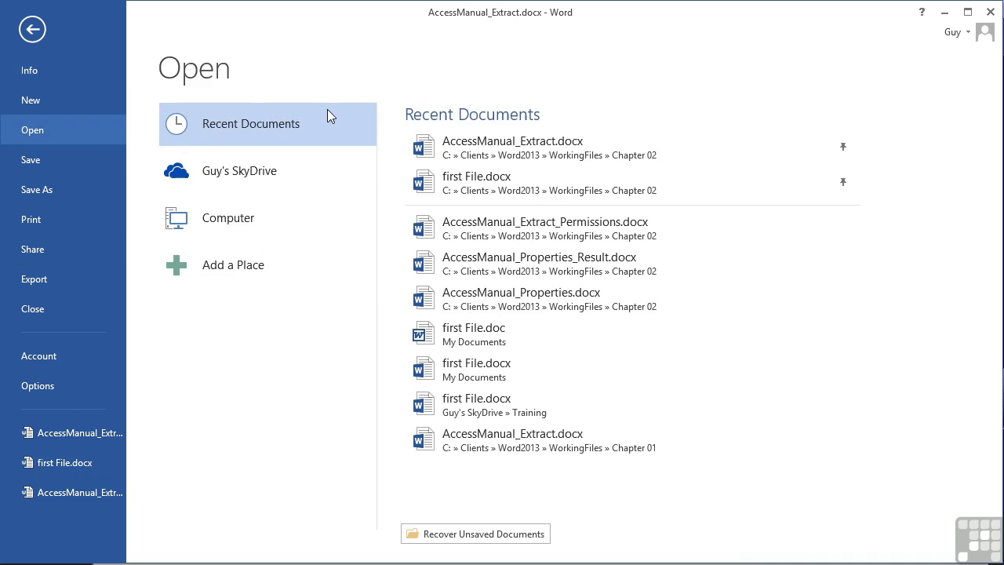
# - Disable quick access to recent documents in the advanced display options
pyautogui.click(68, 385)
pyautogui.click(47, 153)
pyautogui.scroll(-7, 289, 398)
pyautogui.scroll(-10, 289, 397)
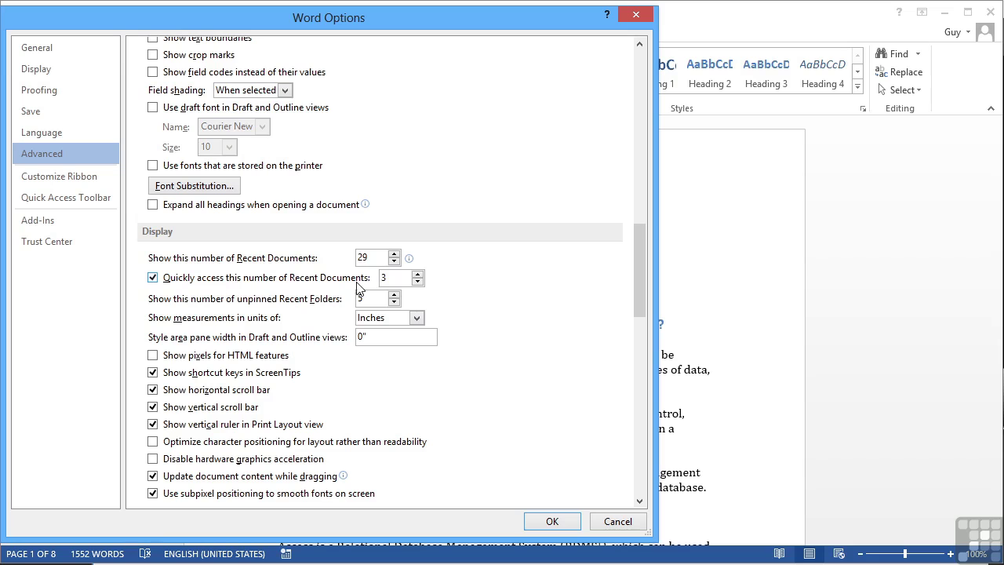
pyautogui.click(153, 279)
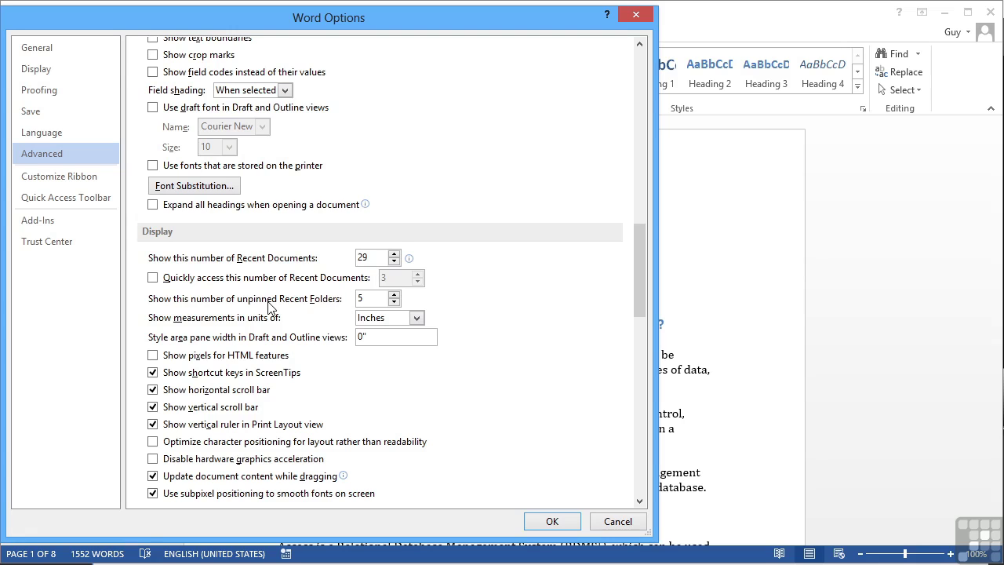
# - Set the number of unpinned recent folders shown to 10 and apply the options
pyautogui.click(394, 298)
pyautogui.click(395, 298)
pyautogui.click(395, 298)
pyautogui.click(394, 297)
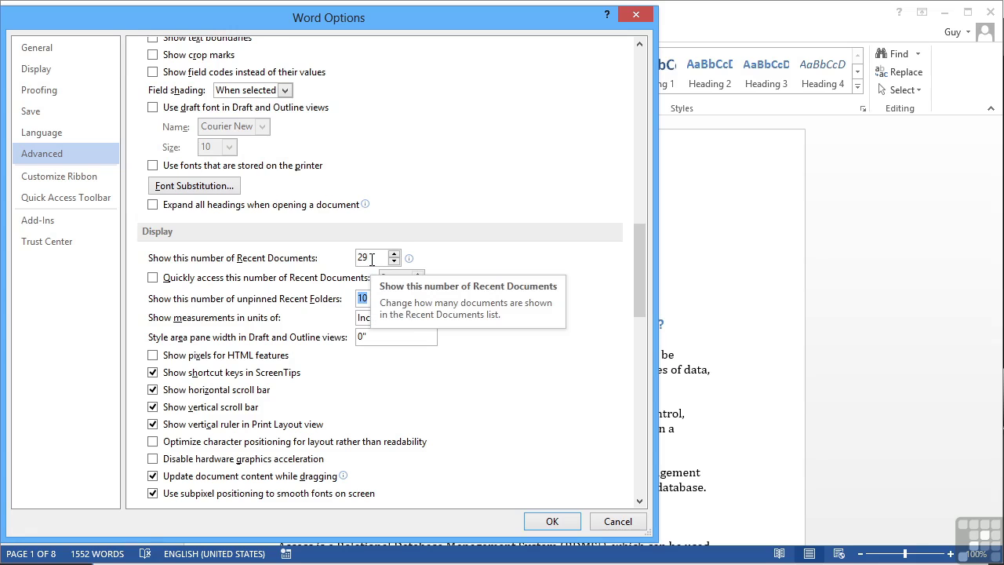
pyautogui.click(569, 522)
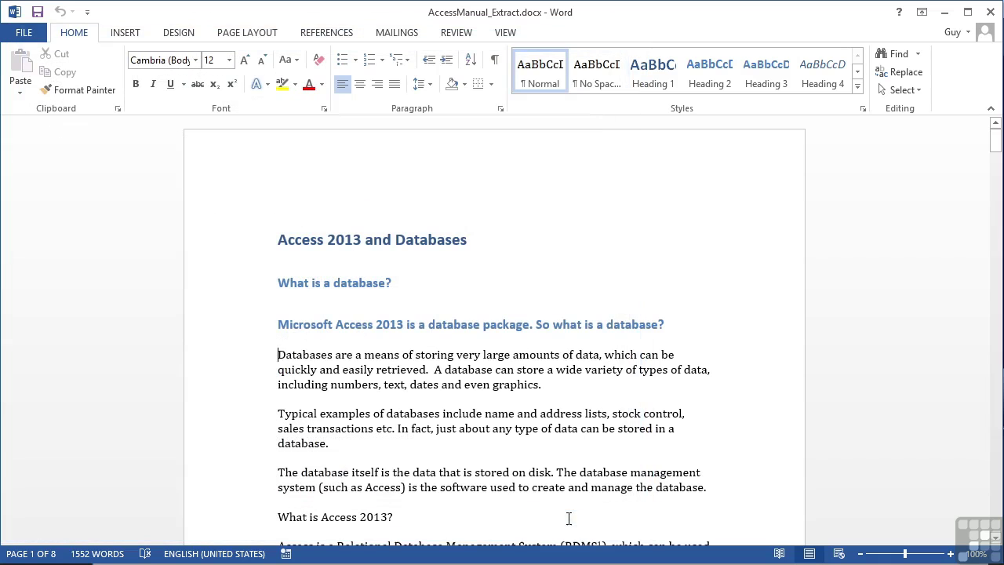
# - Review the recent documents and the computer's recent folders on the file-opening page
pyautogui.click(23, 37)
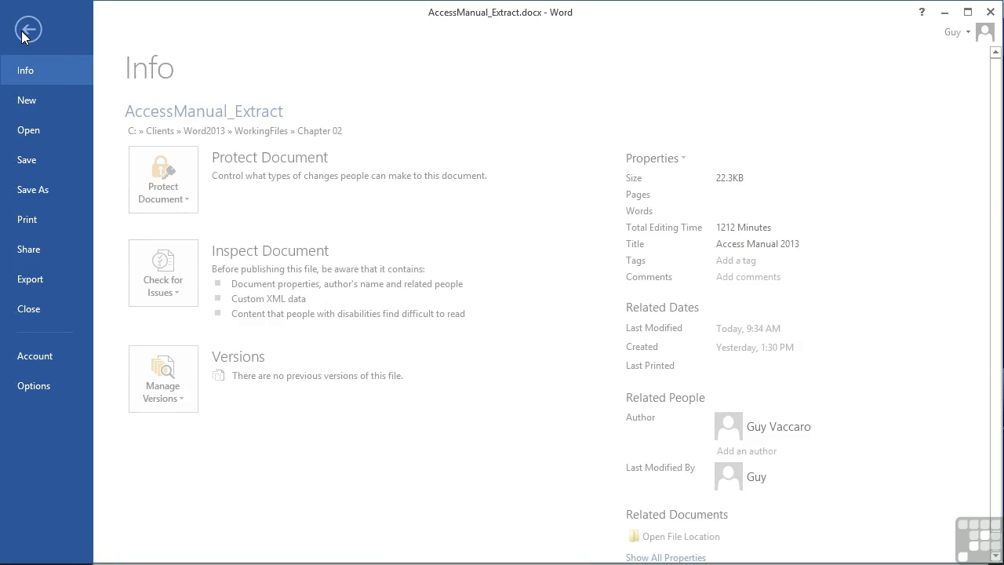
pyautogui.click(23, 132)
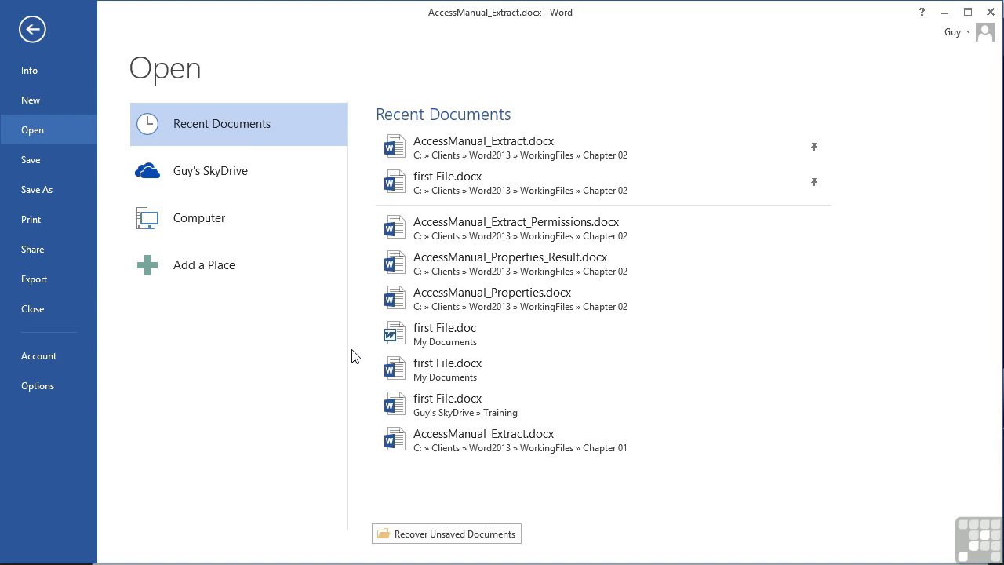
pyautogui.click(214, 219)
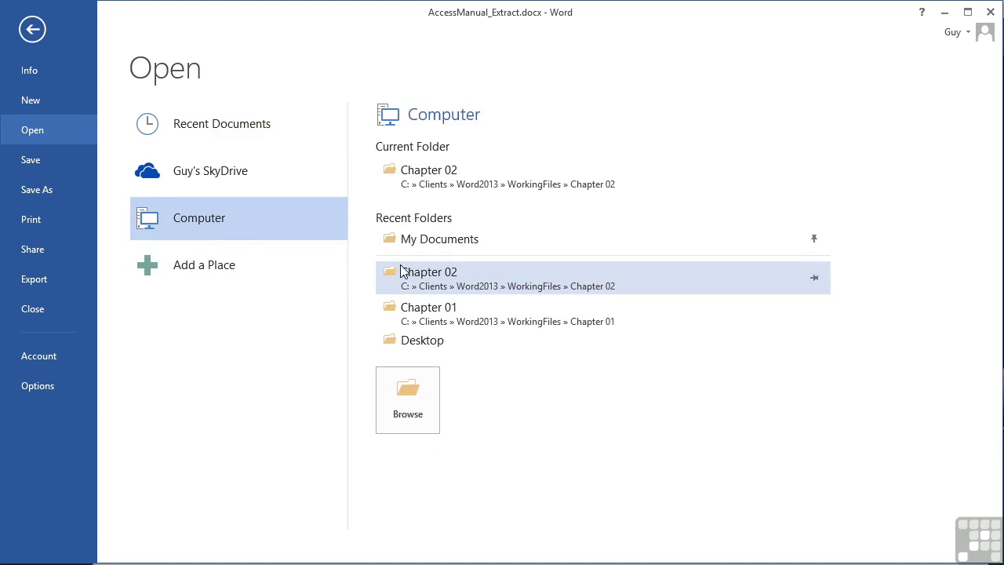